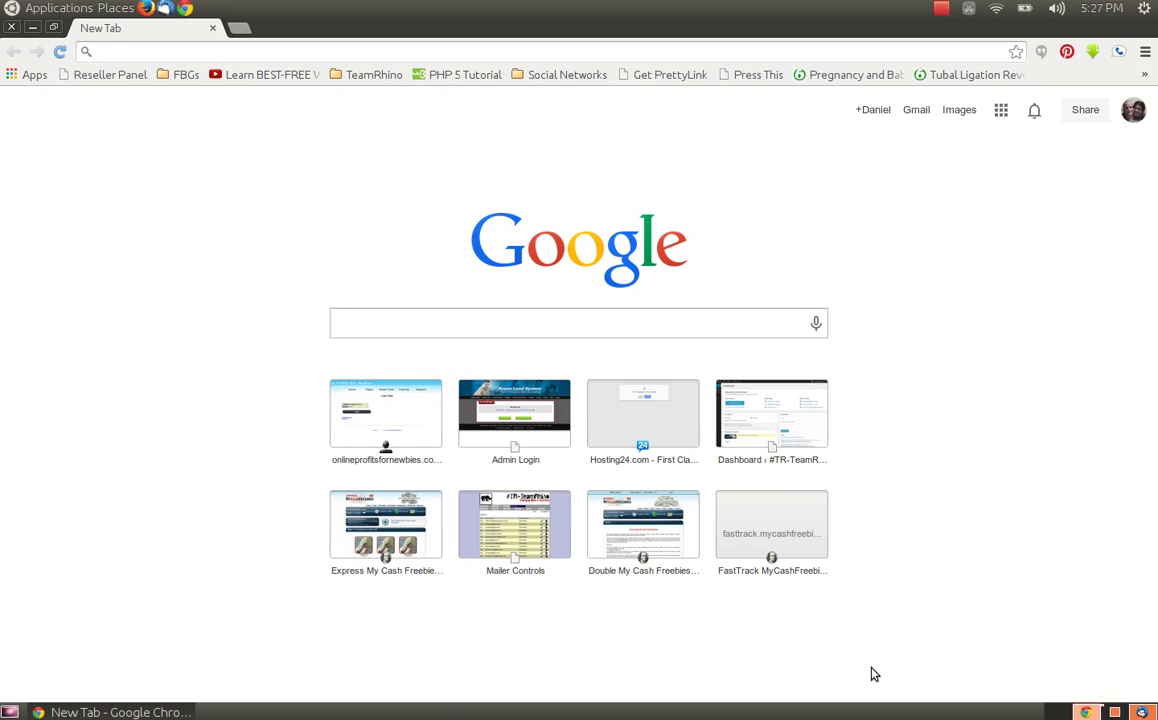
# Open Chrome's main menu and close it without choosing anything
pyautogui.click(1145, 52)
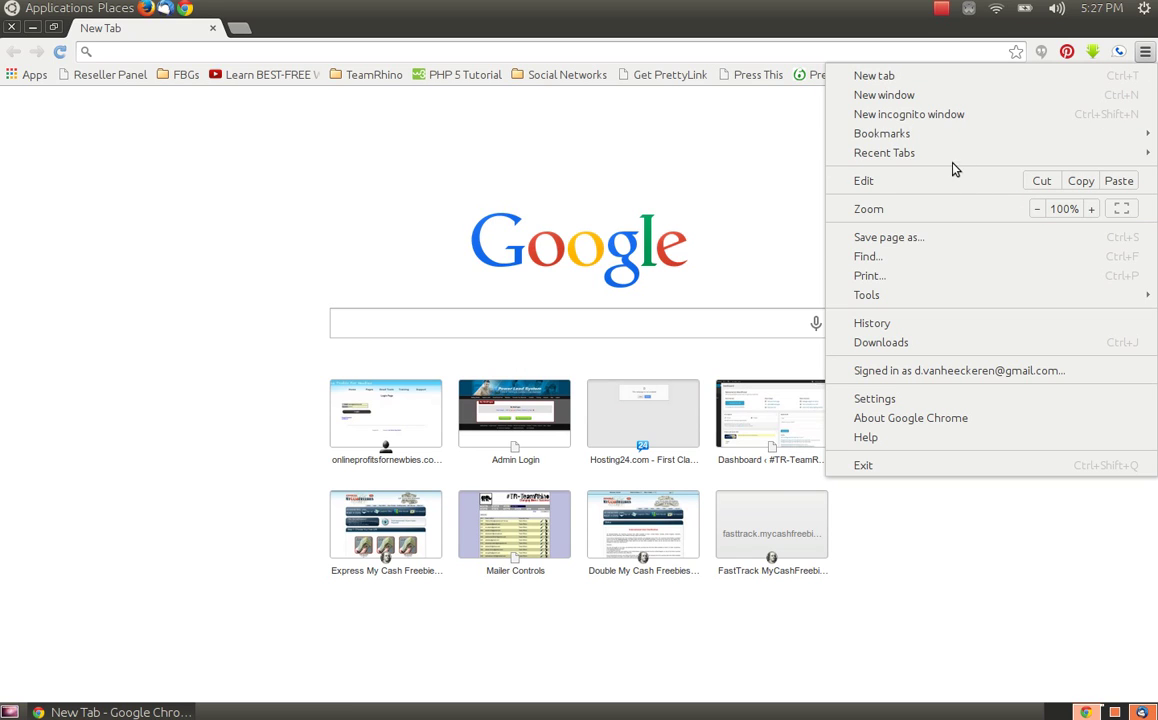
pyautogui.moveTo(905, 133)
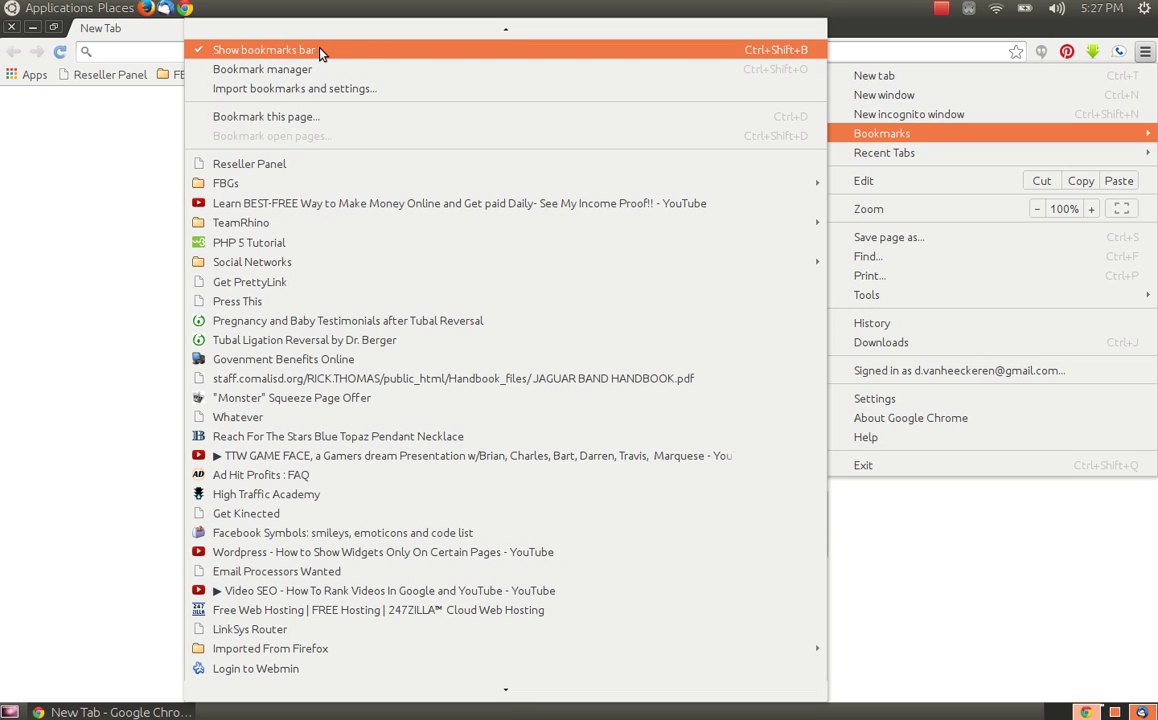
pyautogui.click(91, 246)
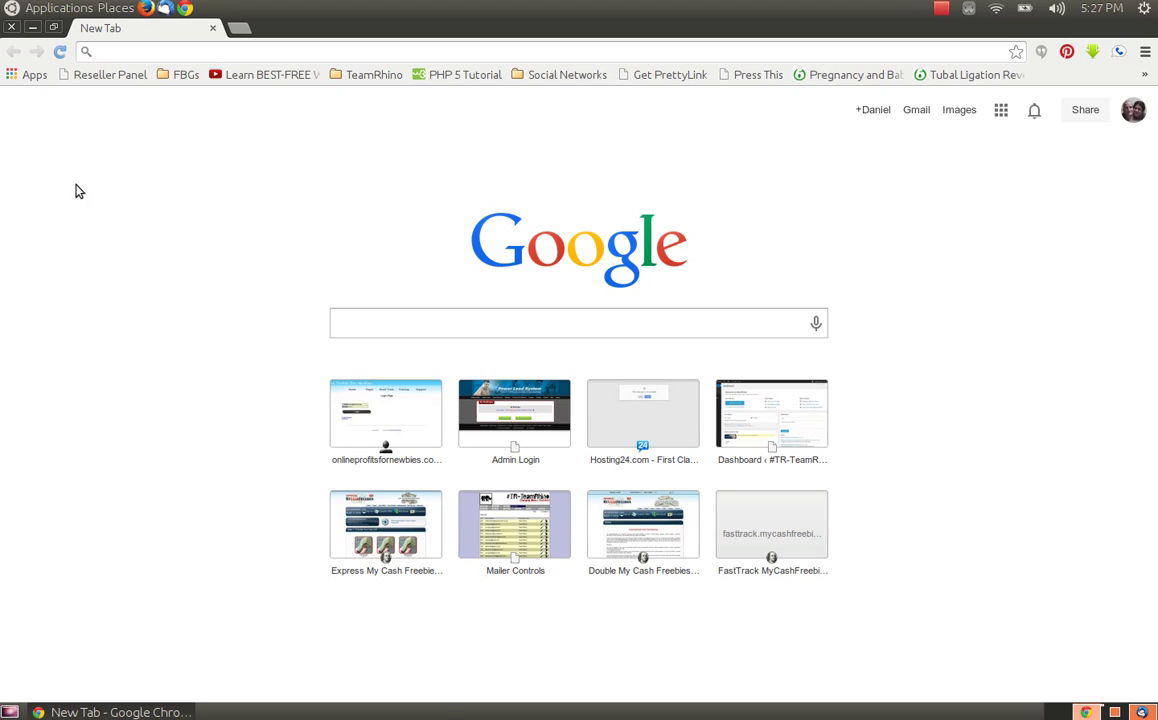
# Add a folder named 'Business' to the bookmarks bar after Reseller Panel
pyautogui.rightClick(54, 82)
pyautogui.click(279, 218)
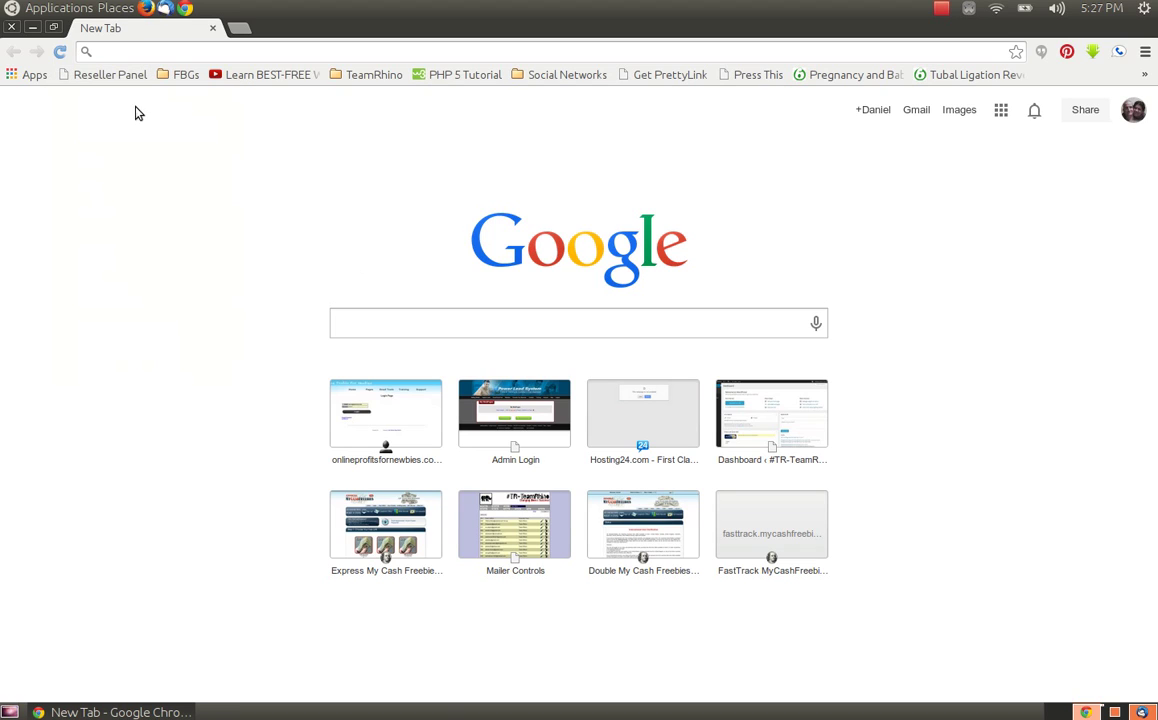
pyautogui.rightClick(80, 80)
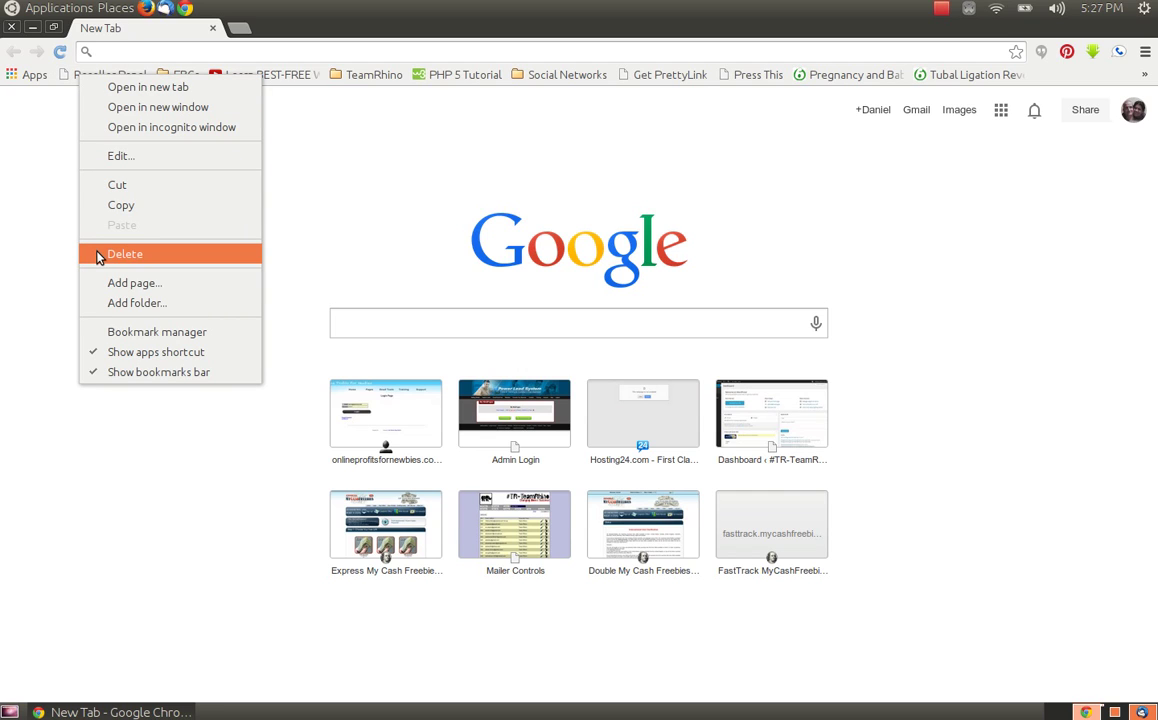
pyautogui.click(200, 303)
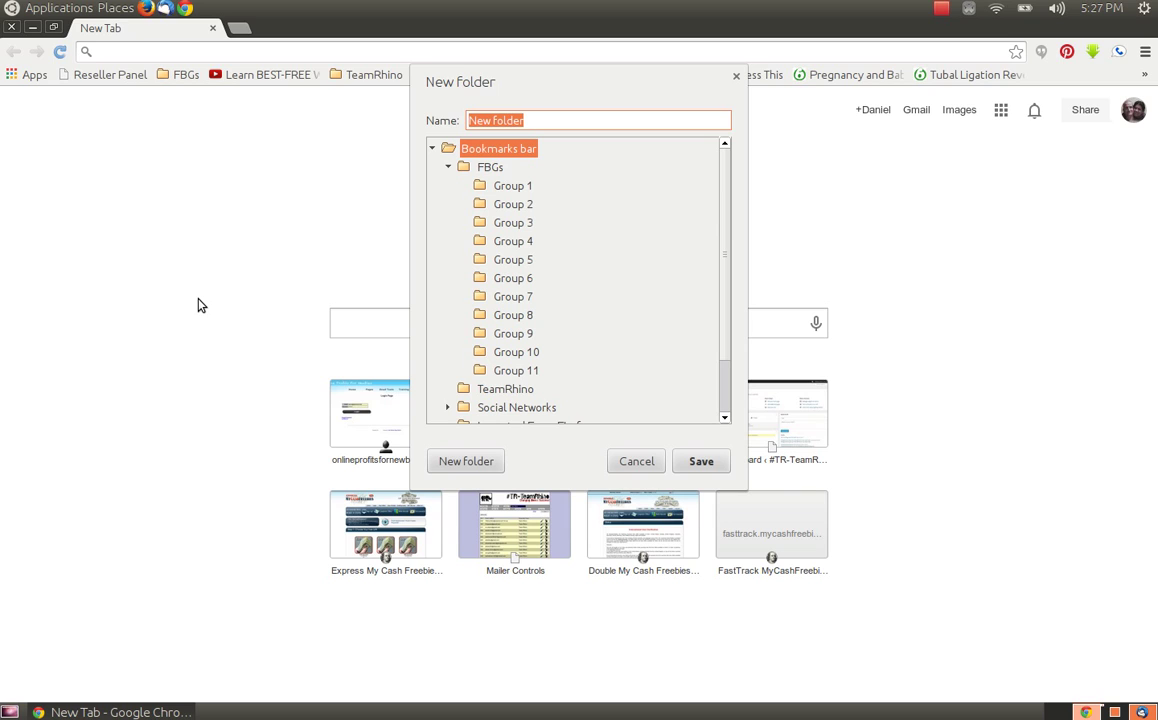
pyautogui.write('Business')
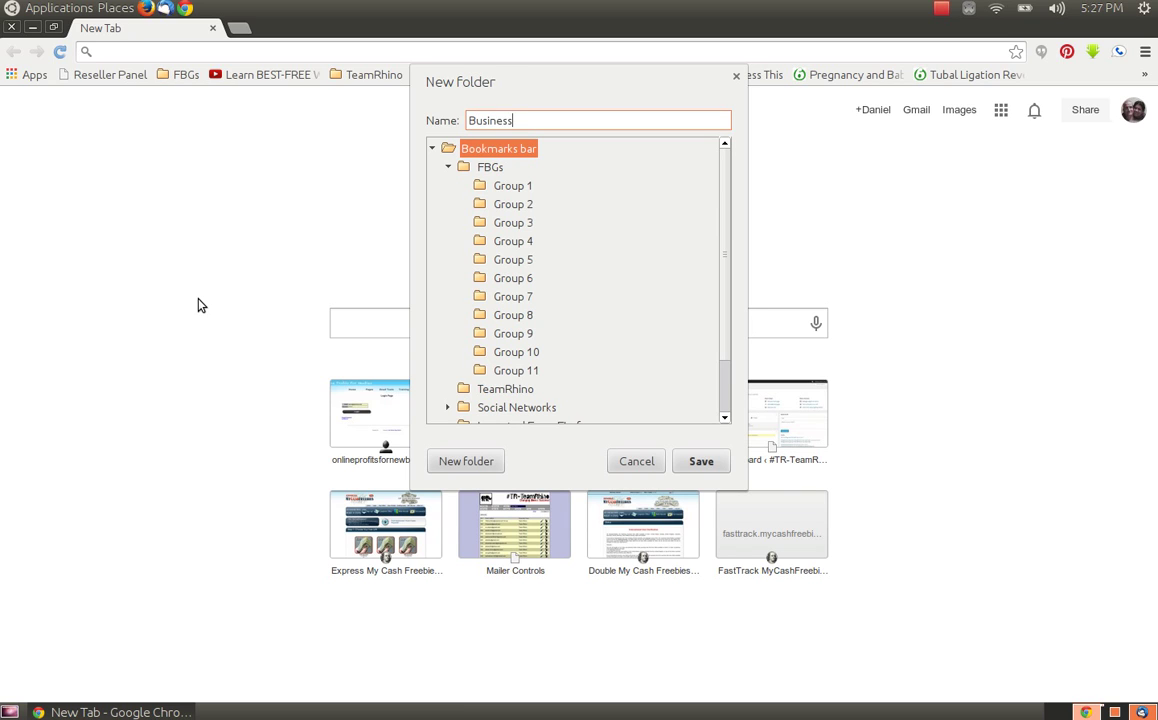
pyautogui.press('Return')
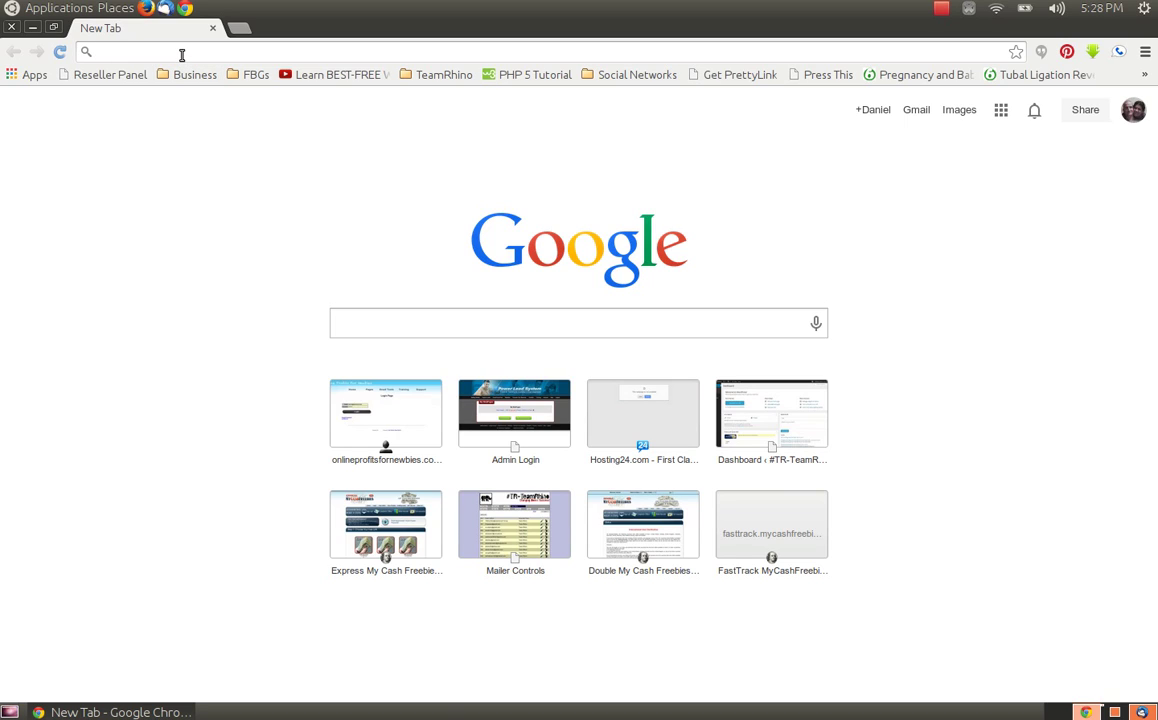
# Load the onlineprofitsfornewbies.com admin login page and bookmark it into the Business folder
pyautogui.write('onlinep')
pyautogui.press('Return')
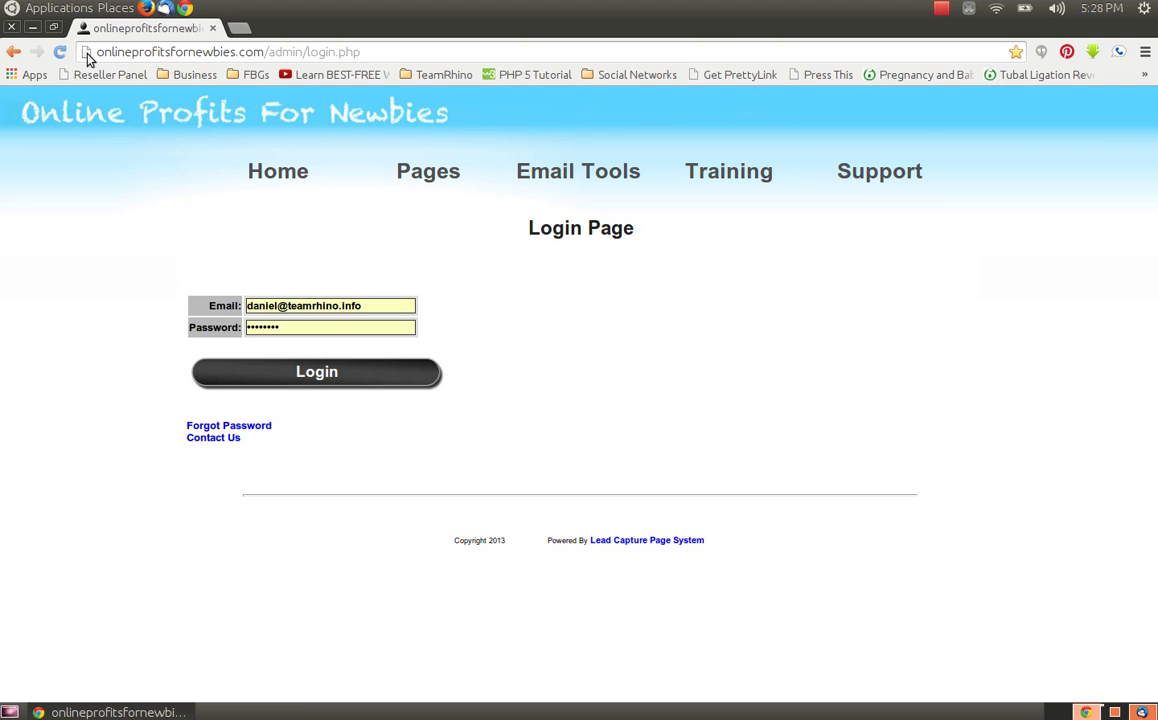
pyautogui.moveTo(87, 58); pyautogui.dragTo(172, 79)
pyautogui.click(198, 76)
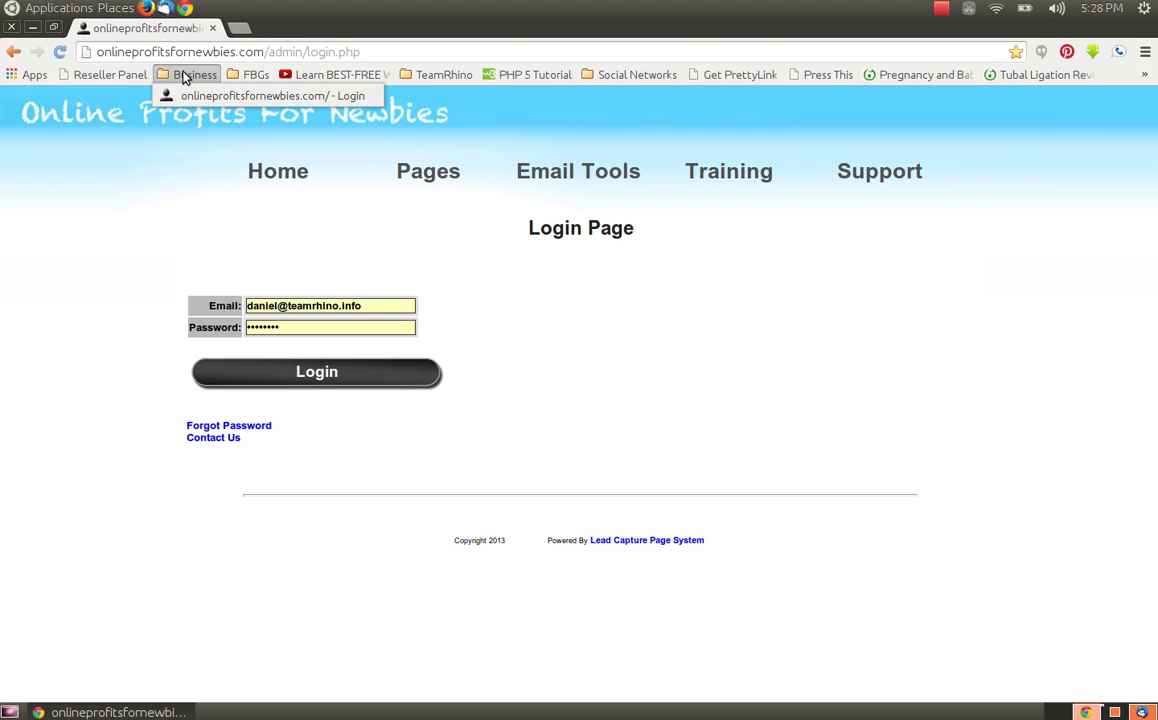
# Save a new bookmark folder named 'BackOffices' with Business as its parent
pyautogui.click(184, 77)
pyautogui.rightClick(184, 77)
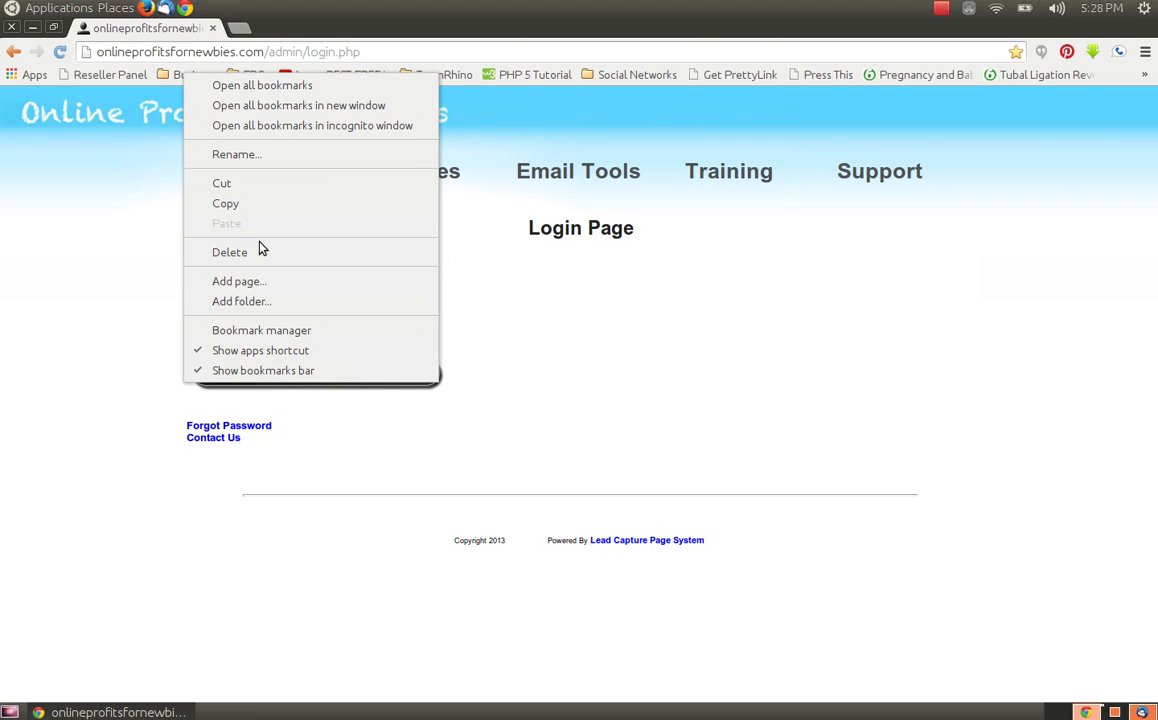
pyautogui.click(255, 300)
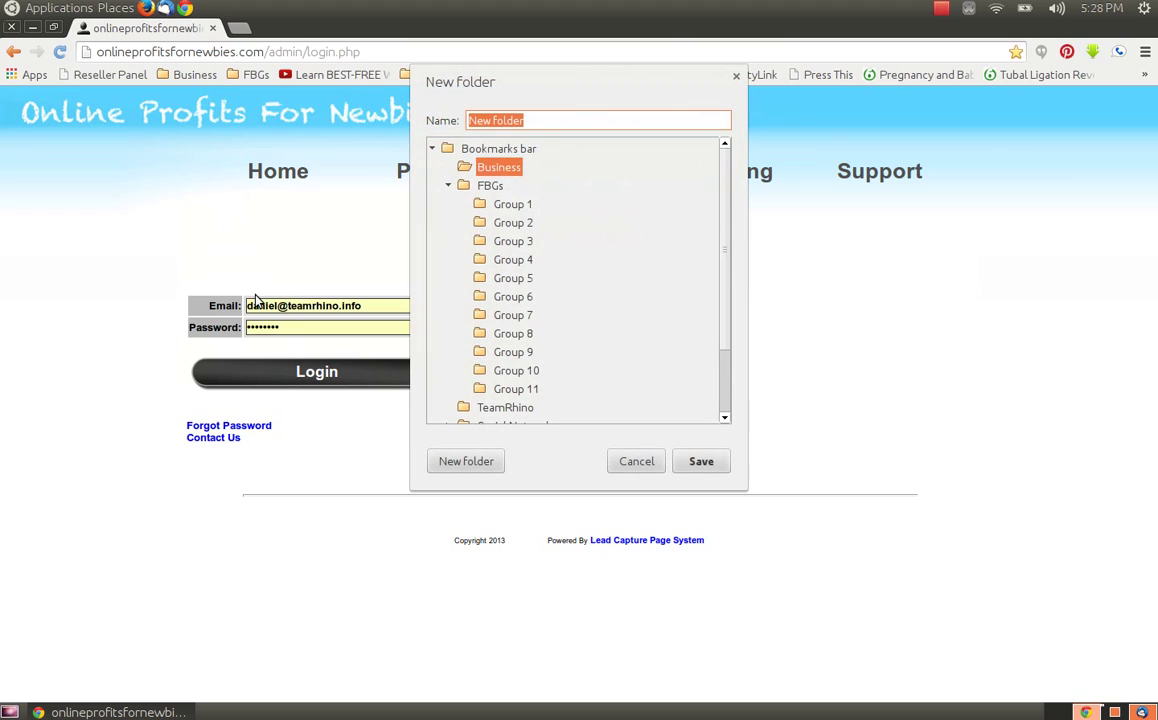
pyautogui.click(491, 170)
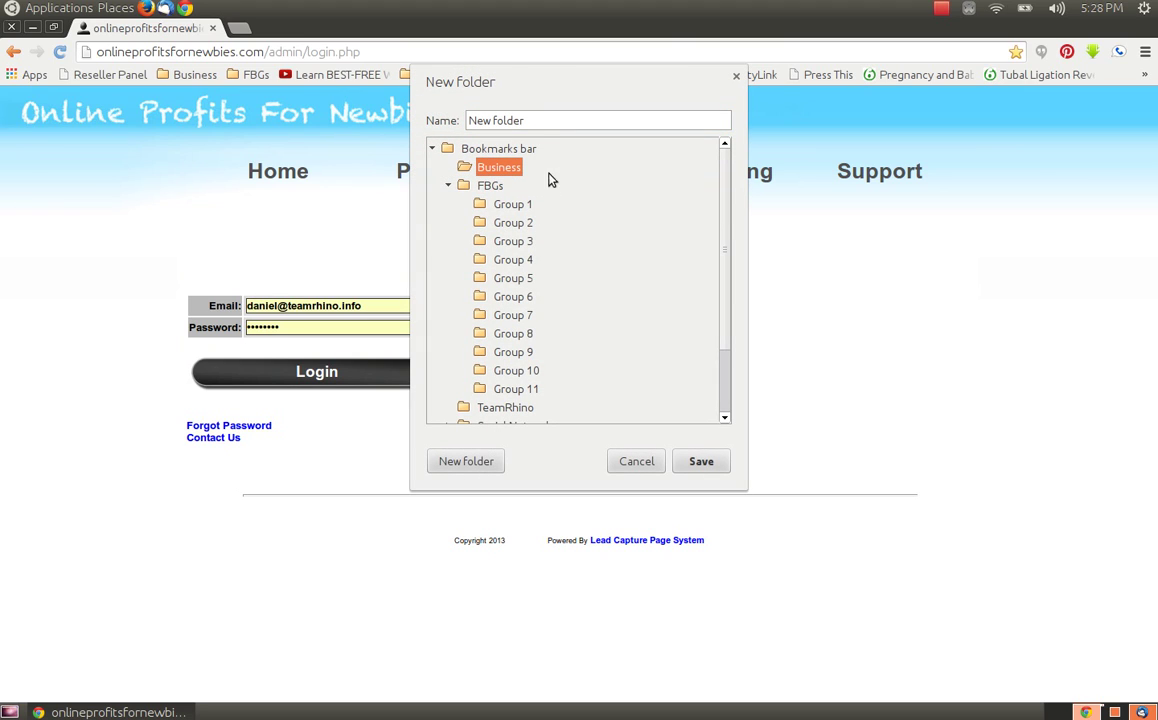
pyautogui.moveTo(535, 121); pyautogui.dragTo(466, 118)
pyautogui.write('BackOffices')
pyautogui.click(685, 466)
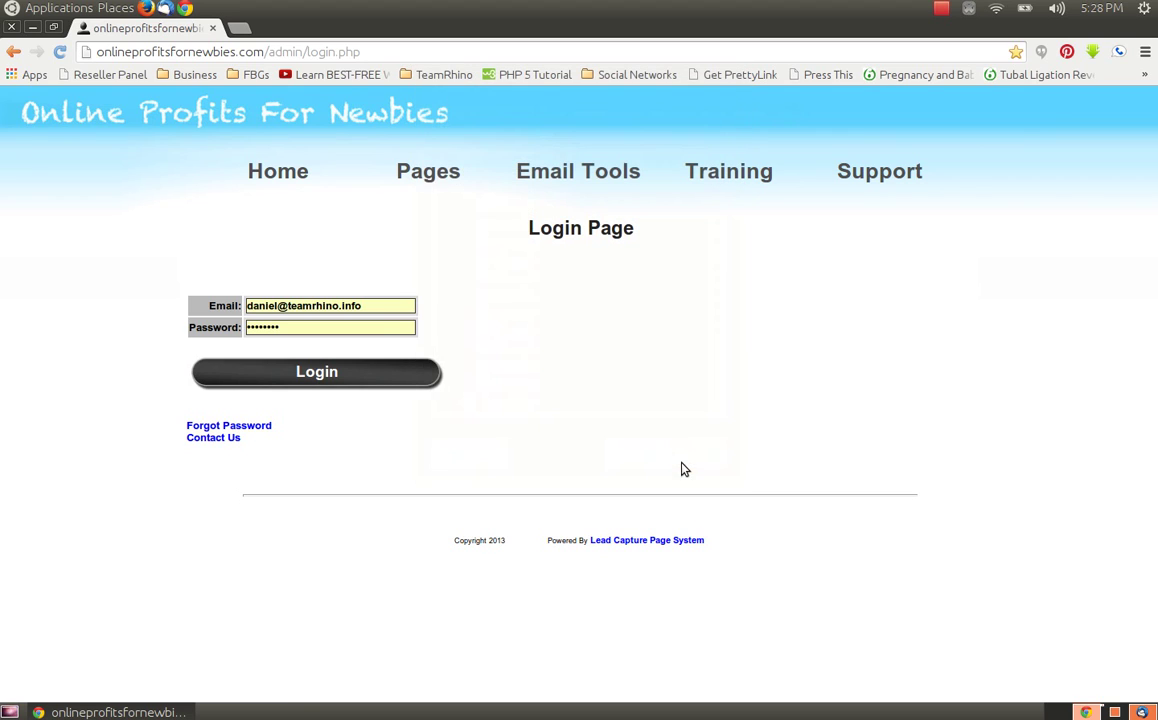
# Bookmark Express My Cash Freebies and double.mycashfreebies.com into the Business folder
pyautogui.click(192, 76)
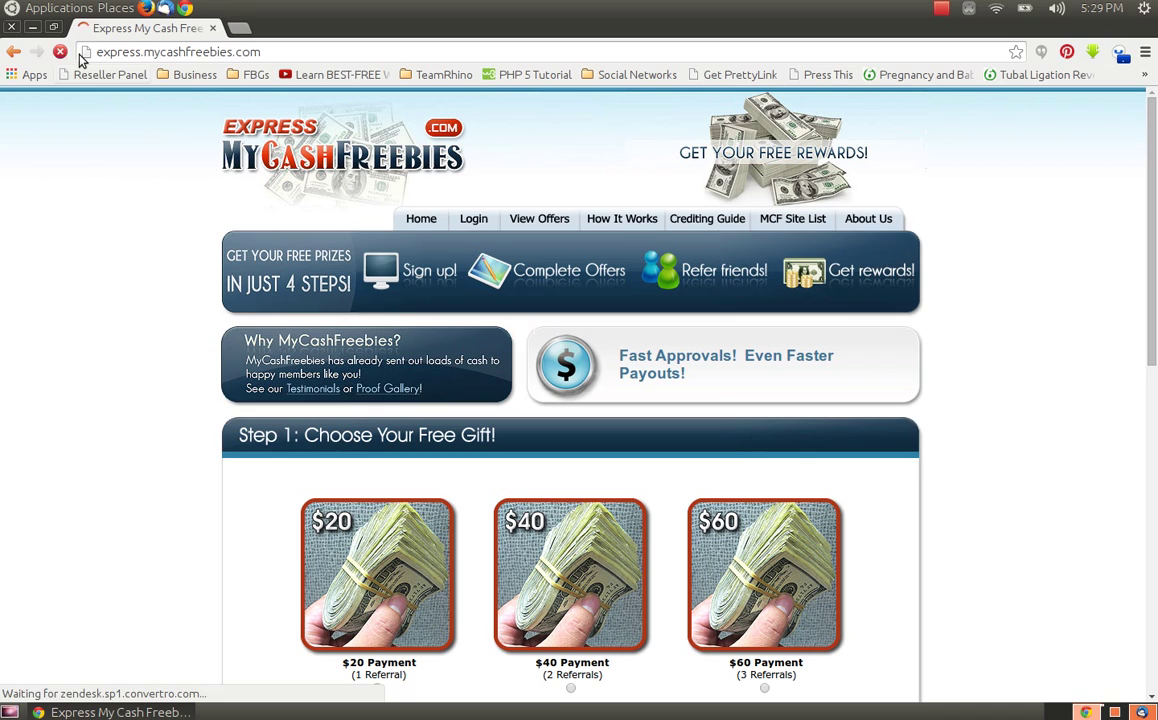
pyautogui.moveTo(85, 57); pyautogui.dragTo(185, 73)
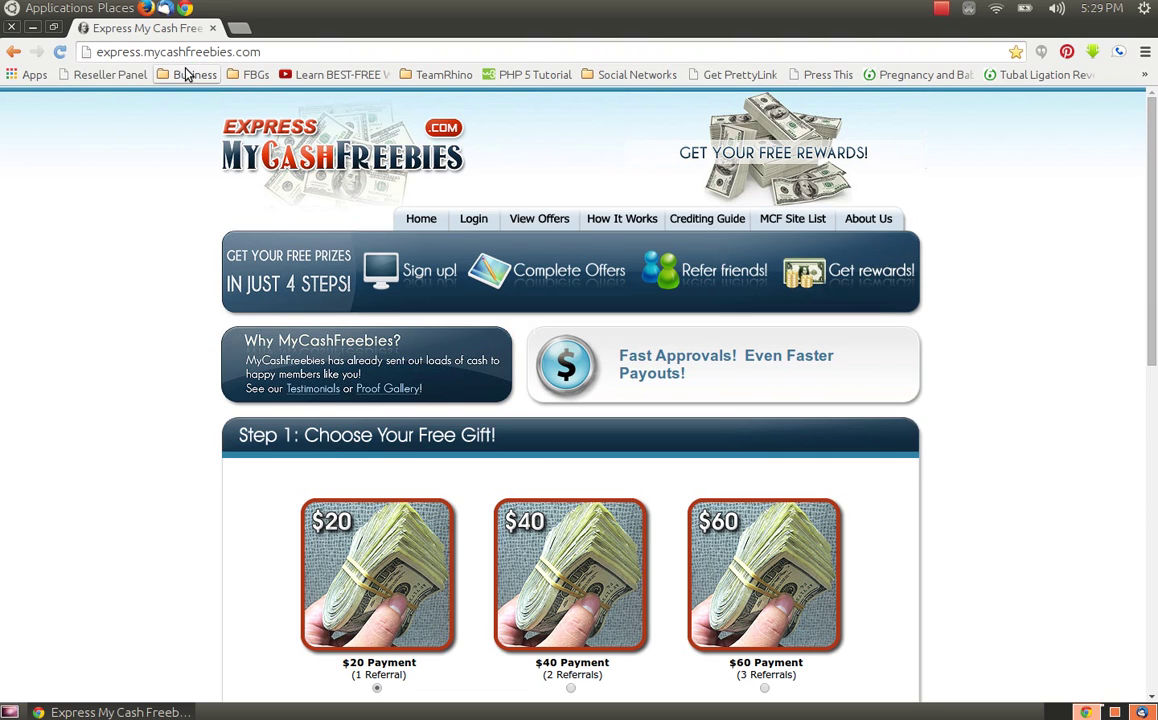
pyautogui.doubleClick(117, 52)
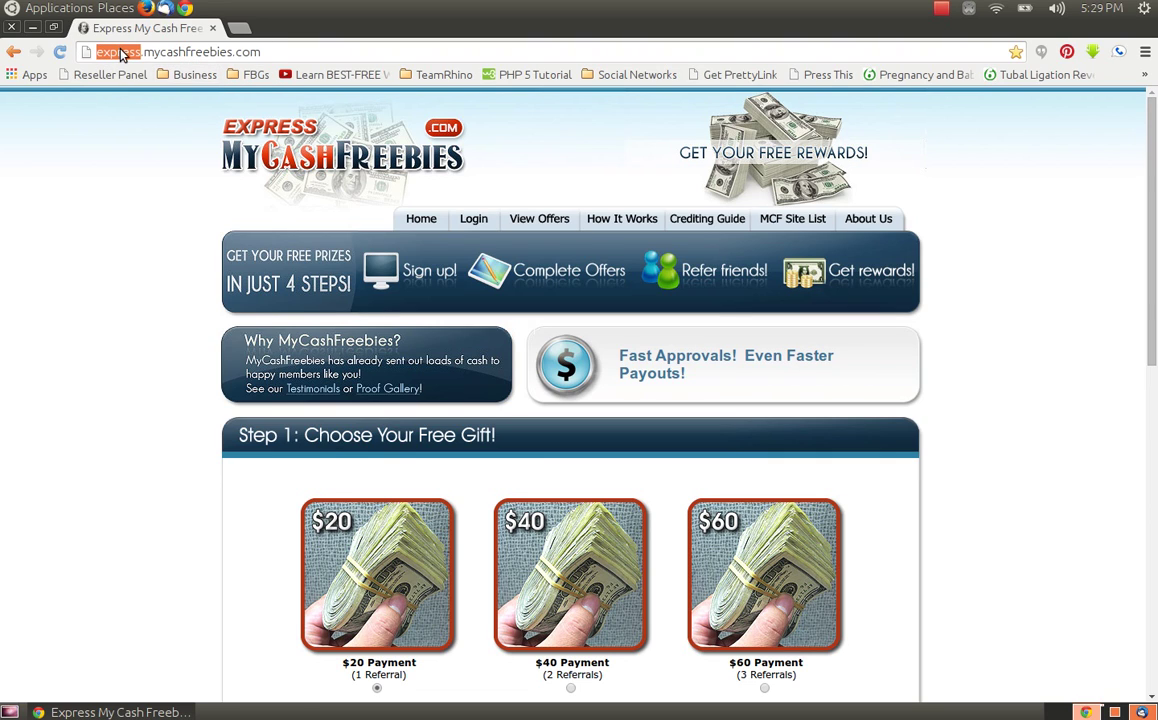
pyautogui.write('double')
pyautogui.press('Return')
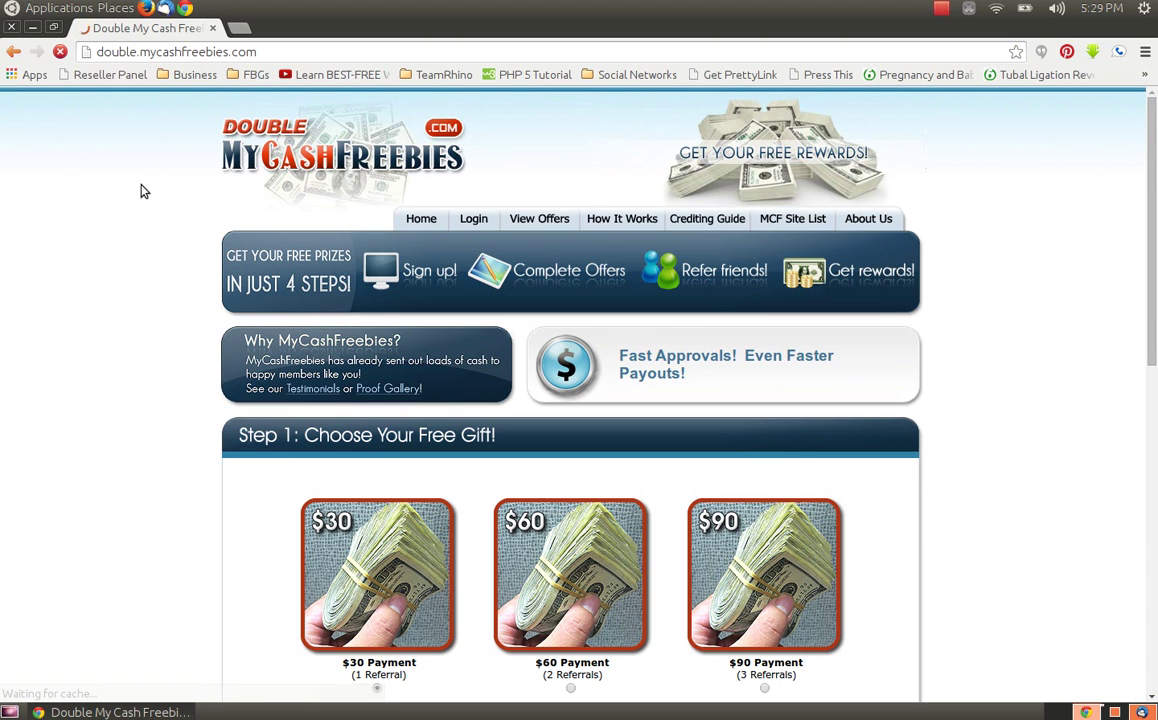
pyautogui.moveTo(86, 52); pyautogui.dragTo(190, 77)
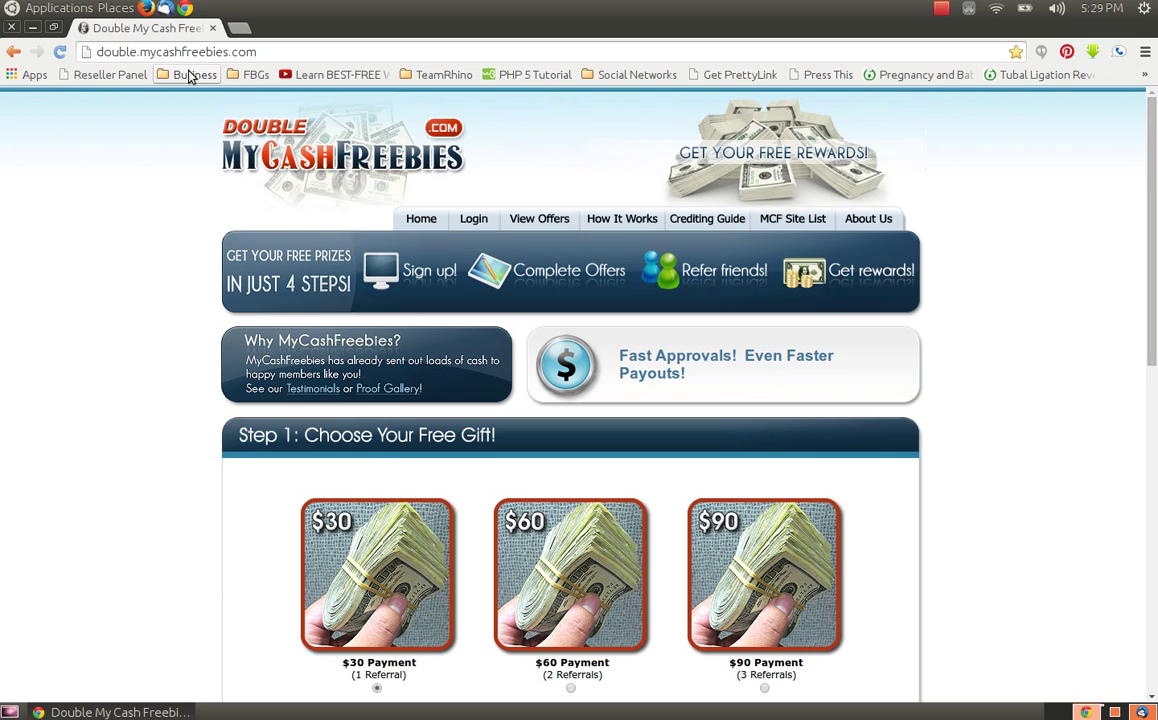
# Drag the login, Express and Double My Cash Freebies bookmarks from Business into BackOffices
pyautogui.click(190, 77)
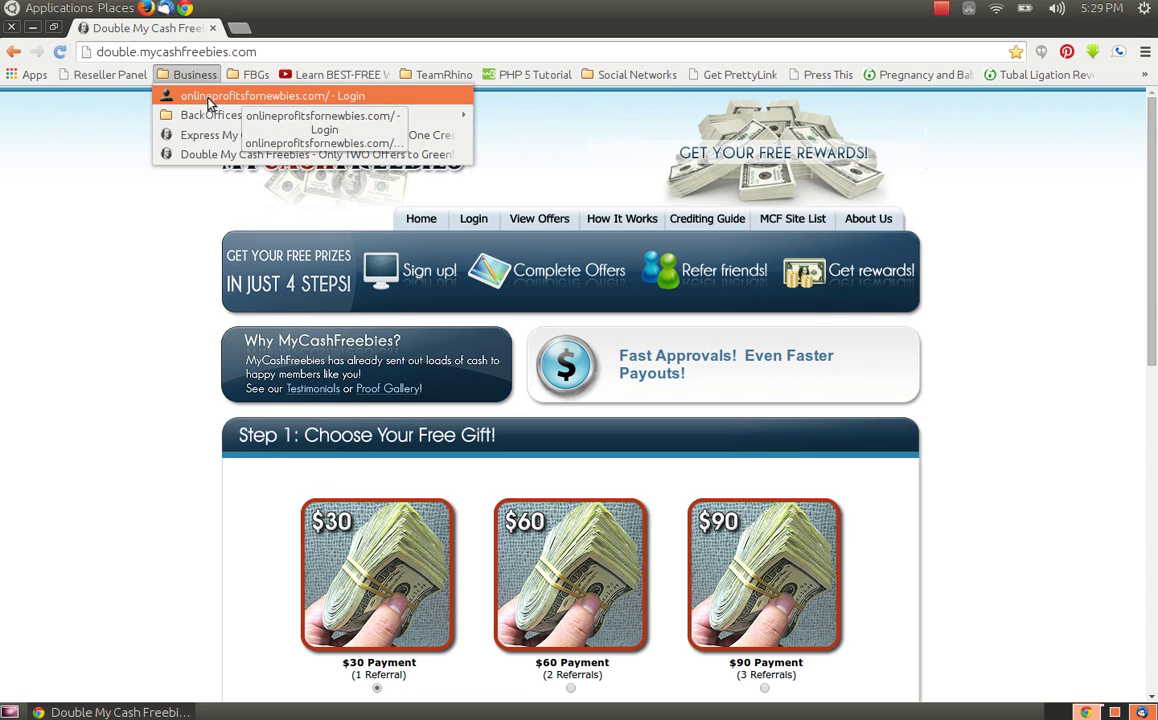
pyautogui.moveTo(209, 104); pyautogui.dragTo(222, 115)
pyautogui.click(185, 74)
pyautogui.moveTo(213, 104); pyautogui.dragTo(498, 119)
pyautogui.click(194, 74)
pyautogui.moveTo(228, 116); pyautogui.dragTo(510, 103)
pyautogui.click(194, 74)
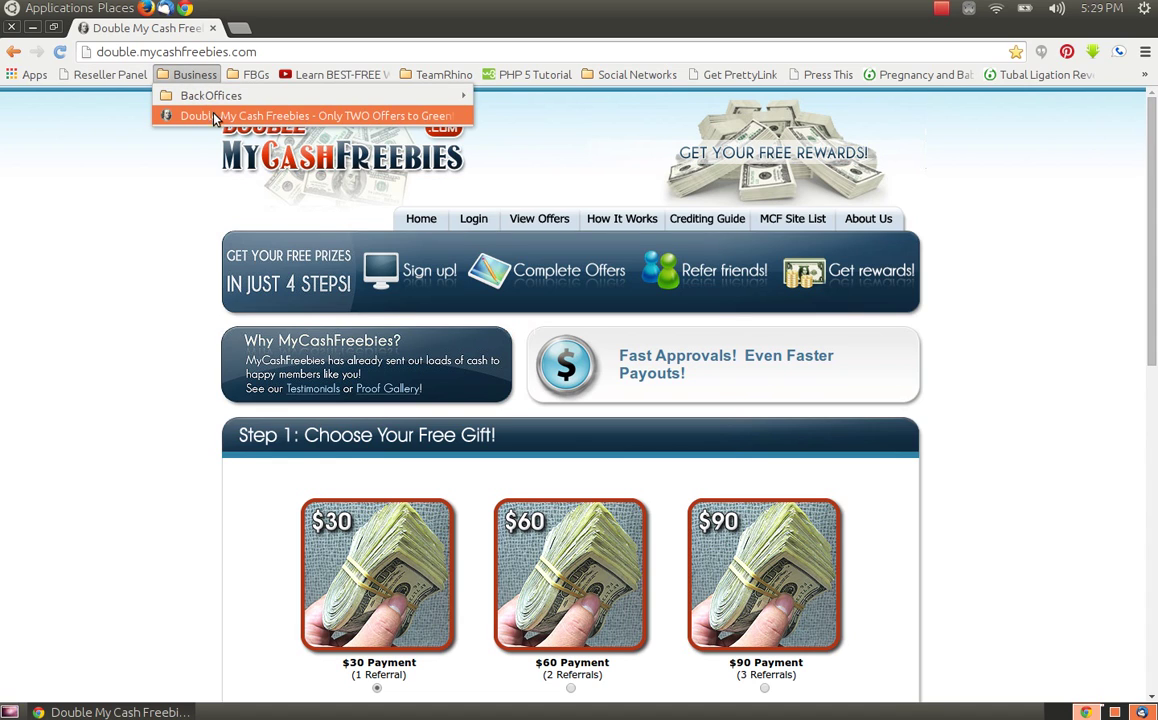
pyautogui.moveTo(216, 122); pyautogui.dragTo(497, 95)
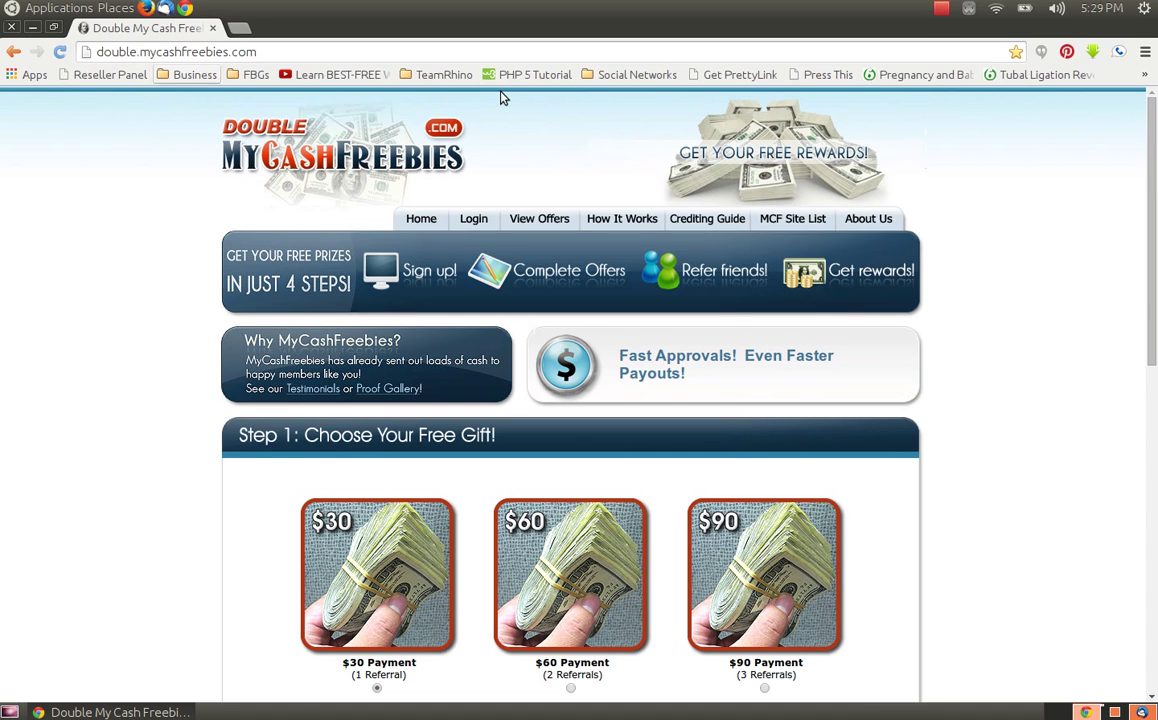
# Reorder BackOffices so Express My Cash Freebies sits right after the login bookmark
pyautogui.click(188, 75)
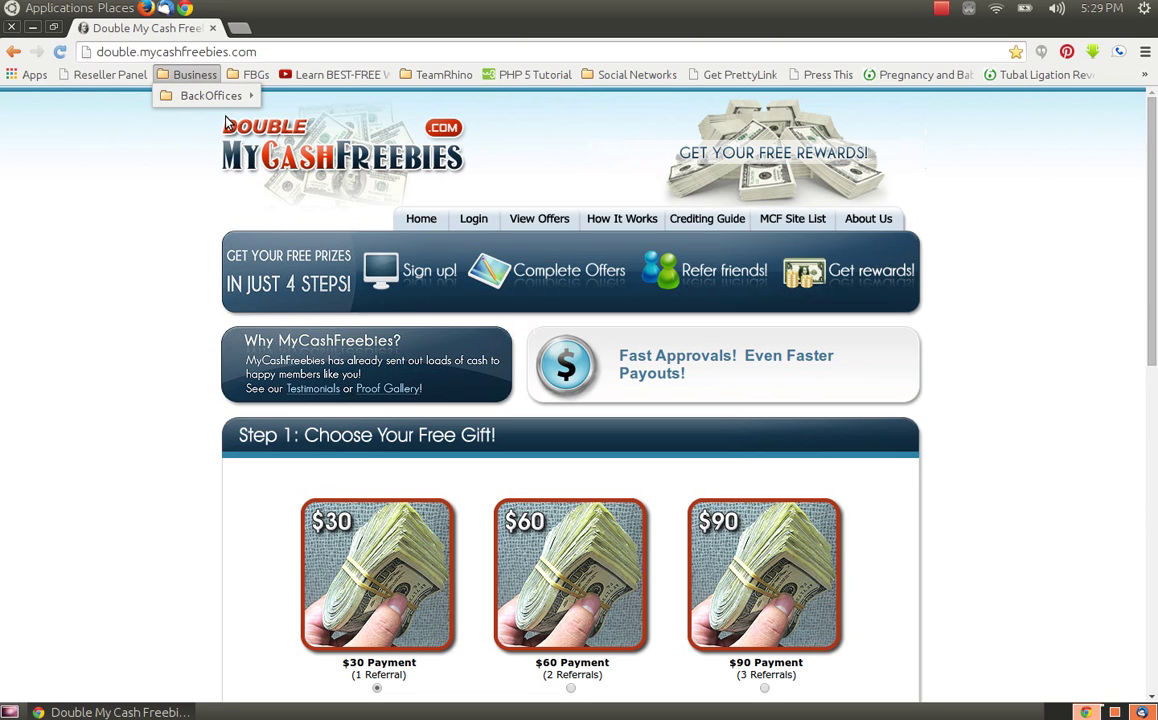
pyautogui.moveTo(207, 95)
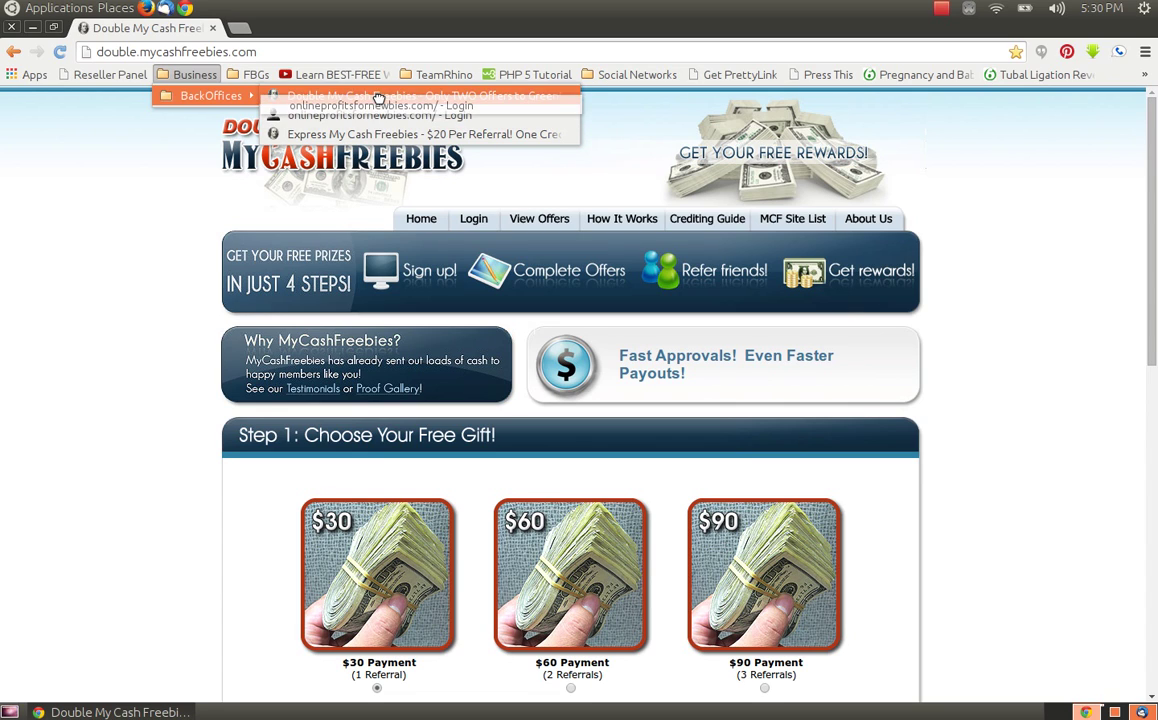
pyautogui.click(377, 96)
pyautogui.click(196, 75)
pyautogui.moveTo(215, 95)
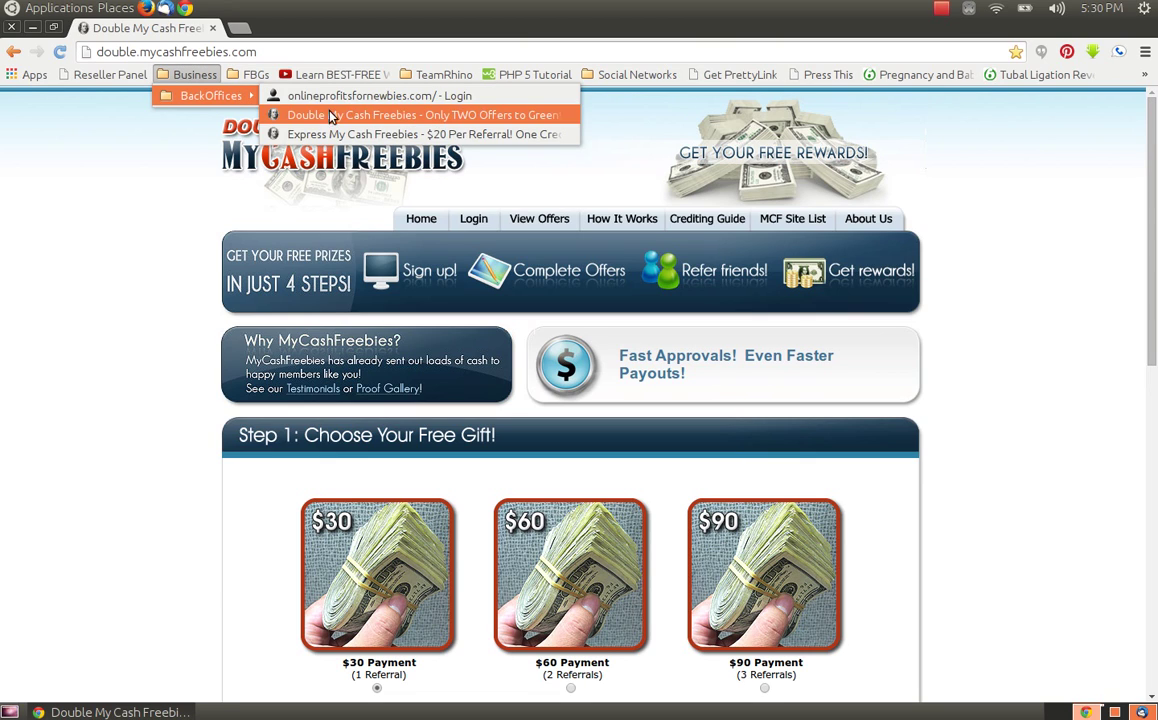
pyautogui.moveTo(310, 131); pyautogui.dragTo(331, 108)
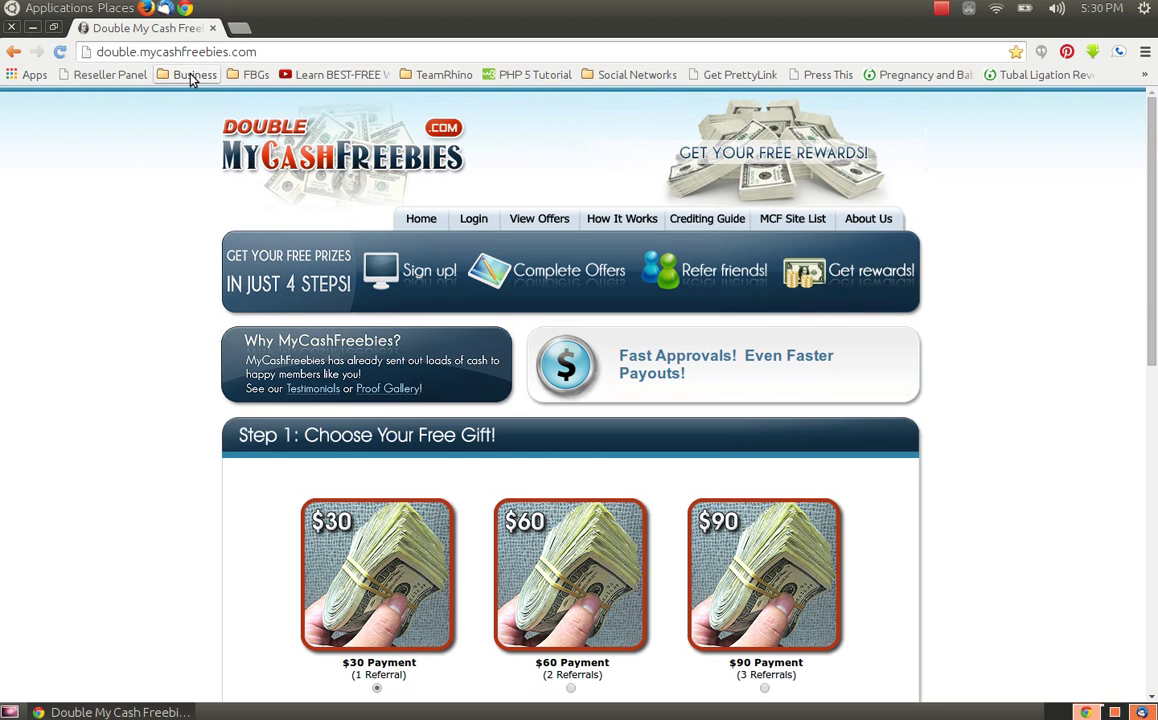
# Save a new 'Daily Marketing' folder from the Business folder's Add folder option
pyautogui.click(269, 55)
pyautogui.rightClick(199, 76)
pyautogui.click(256, 302)
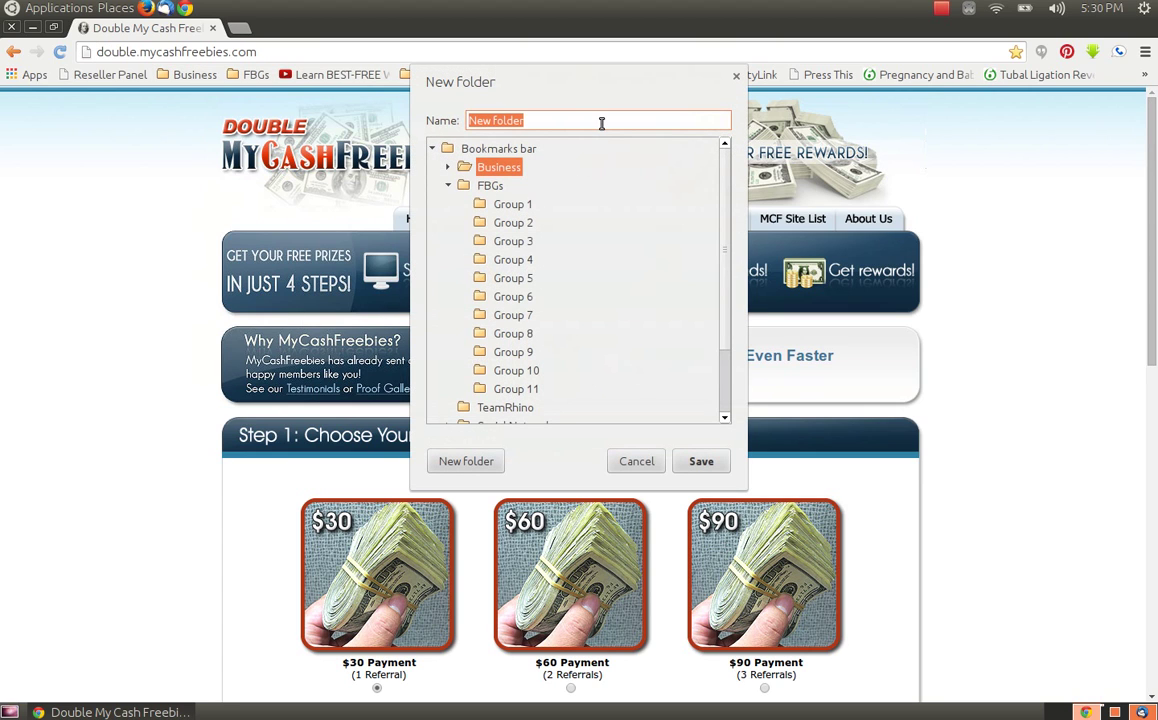
pyautogui.write('Daily Marketi')
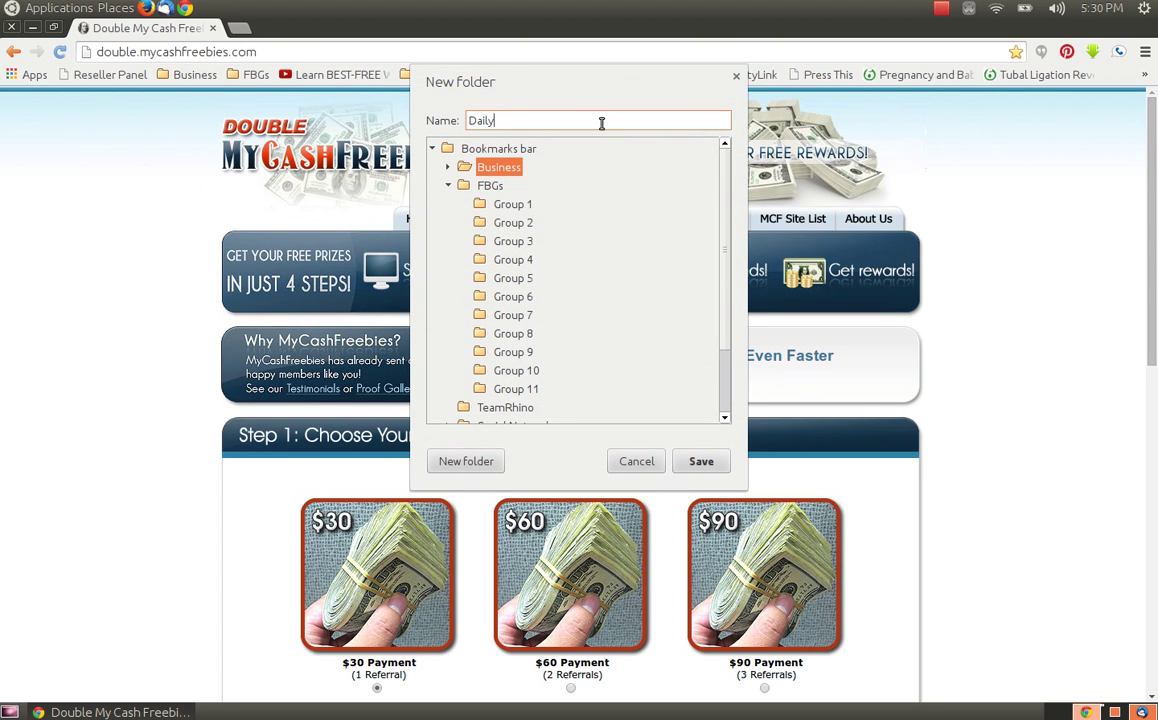
pyautogui.write('ng')
pyautogui.click(699, 462)
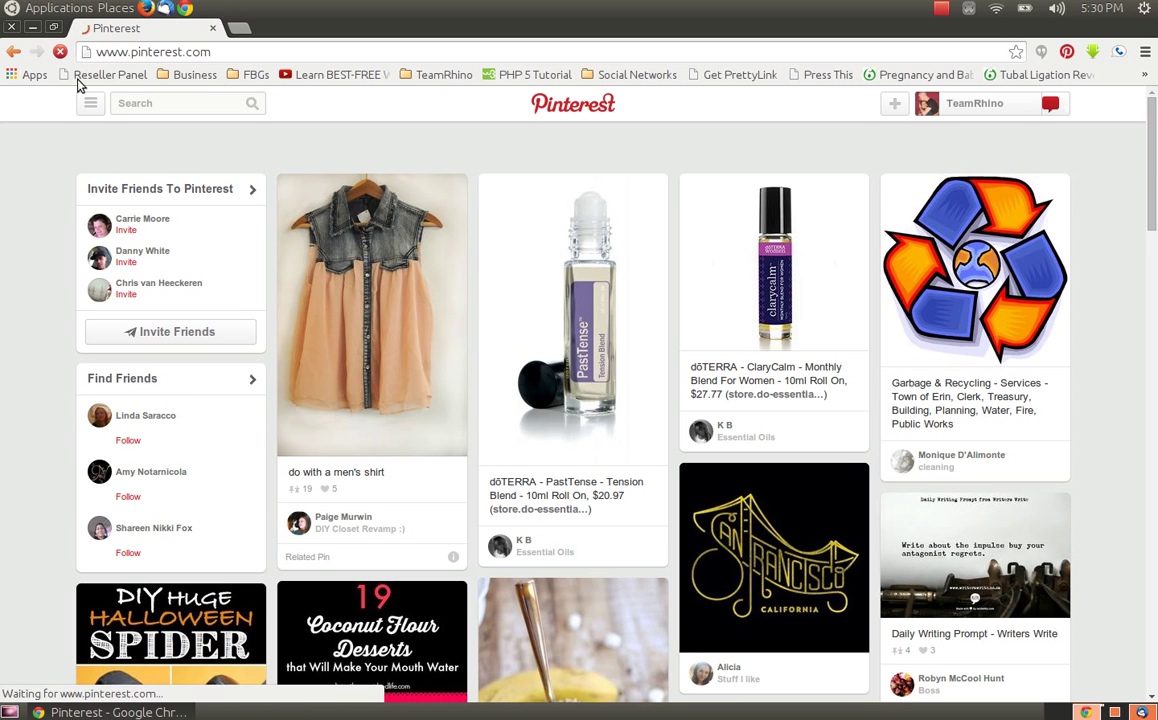
# Bookmark the Pinterest page into Business > Daily Marketing and confirm it's there
pyautogui.moveTo(87, 52); pyautogui.dragTo(313, 116)
pyautogui.click(195, 76)
pyautogui.moveTo(240, 116)
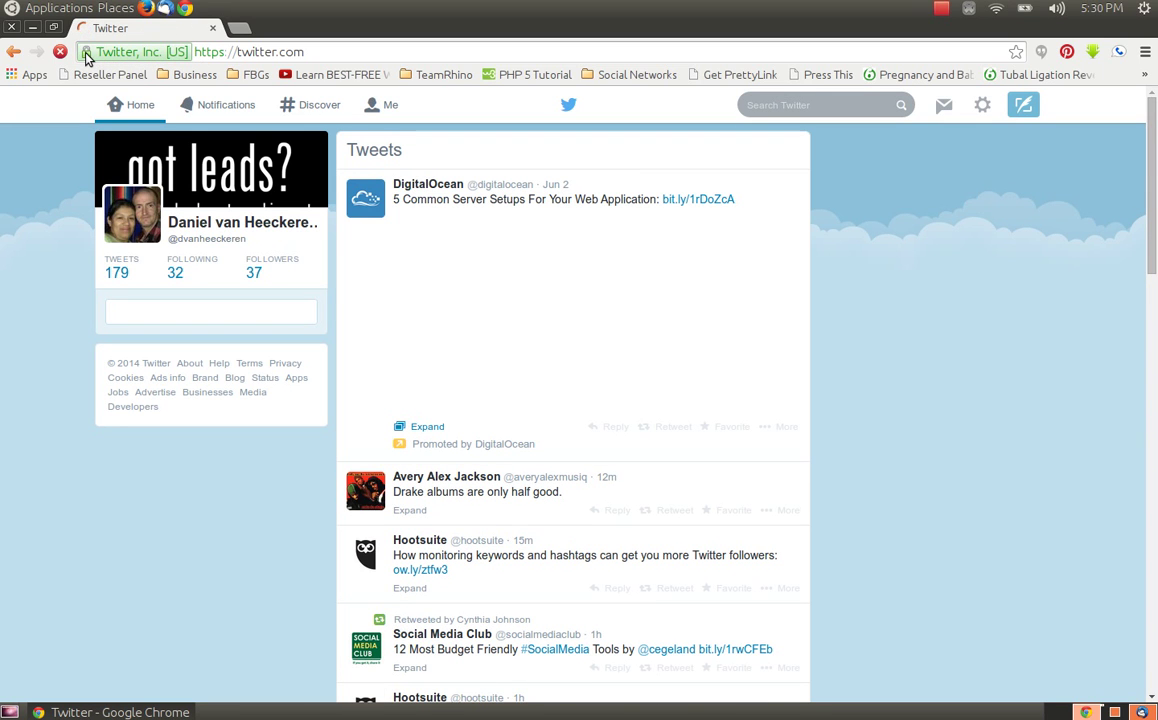
# Bookmark Twitter into Business > Daily Marketing, then open the Pinterest bookmark there
pyautogui.moveTo(85, 58); pyautogui.dragTo(316, 120)
pyautogui.click(194, 75)
pyautogui.moveTo(260, 119)
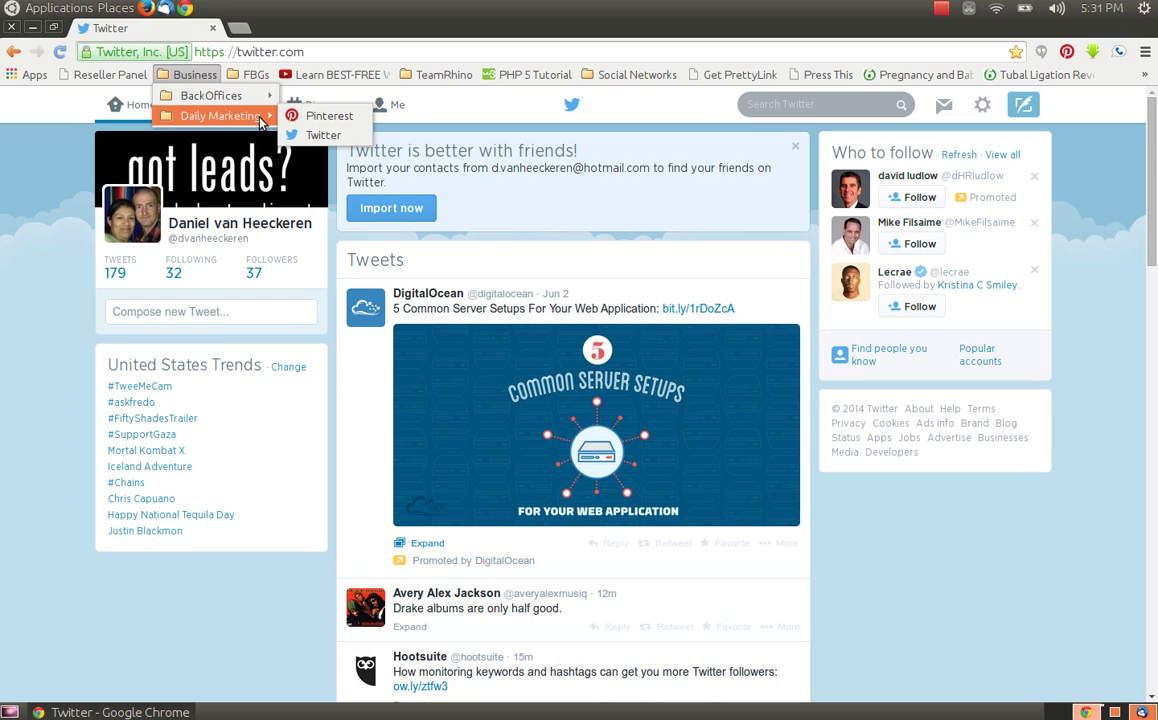
pyautogui.click(312, 116)
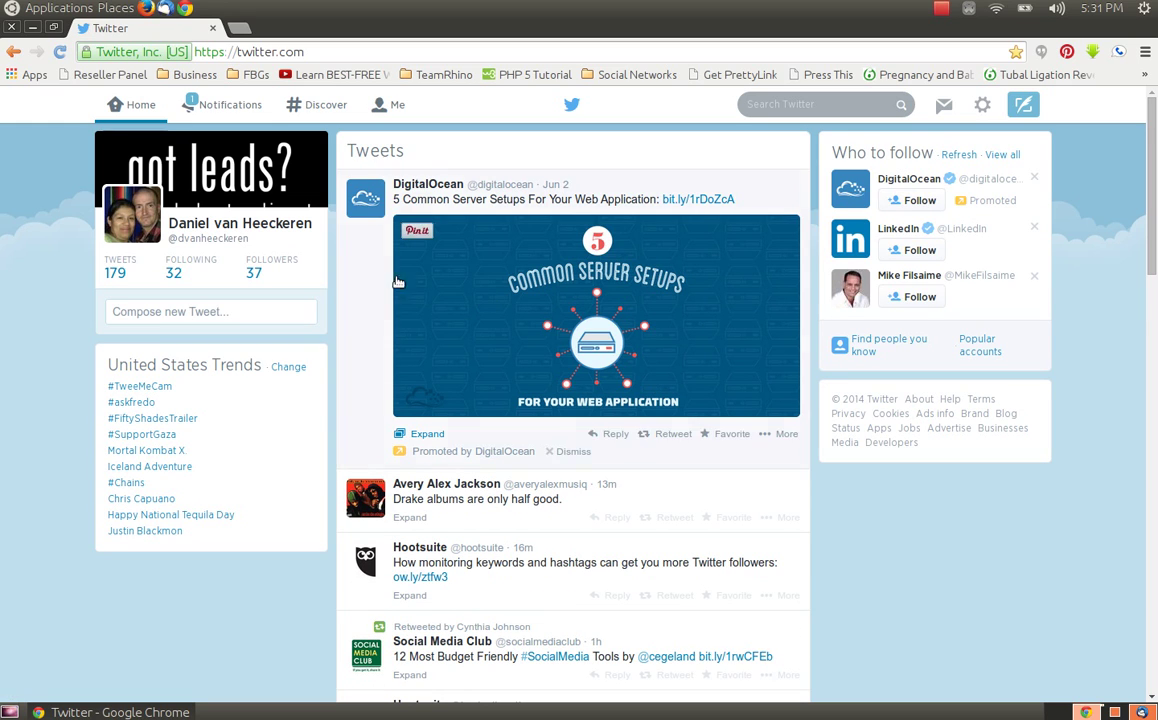
pyautogui.click(196, 76)
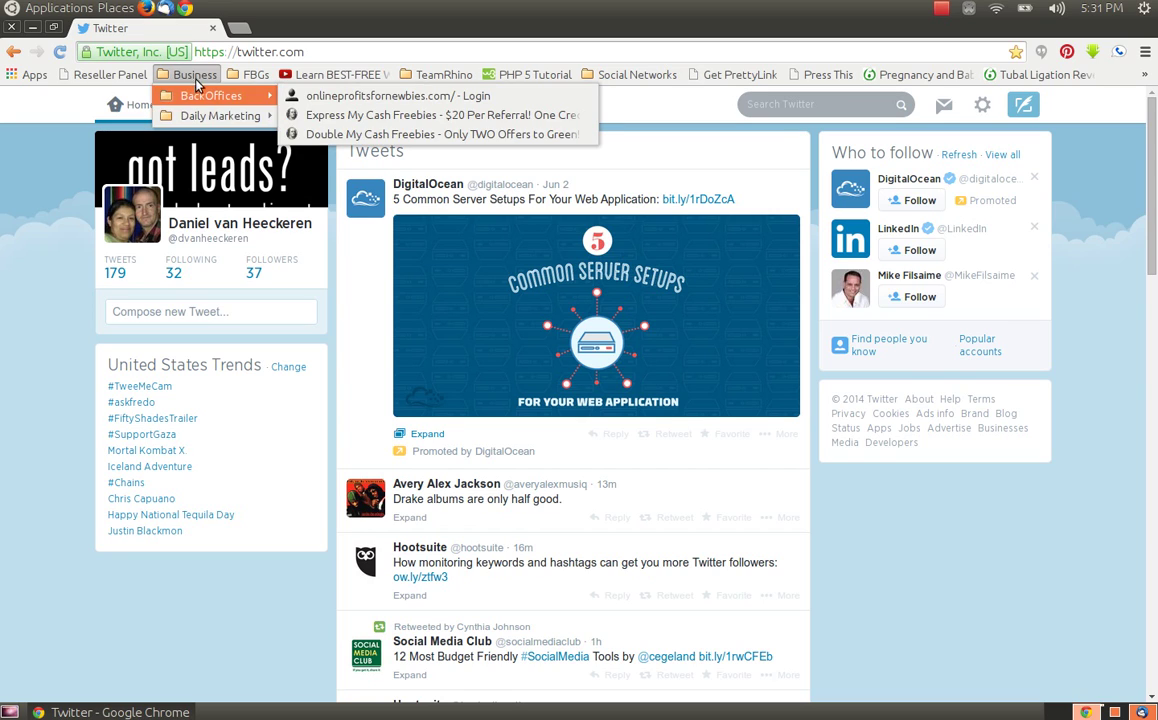
pyautogui.click(196, 79)
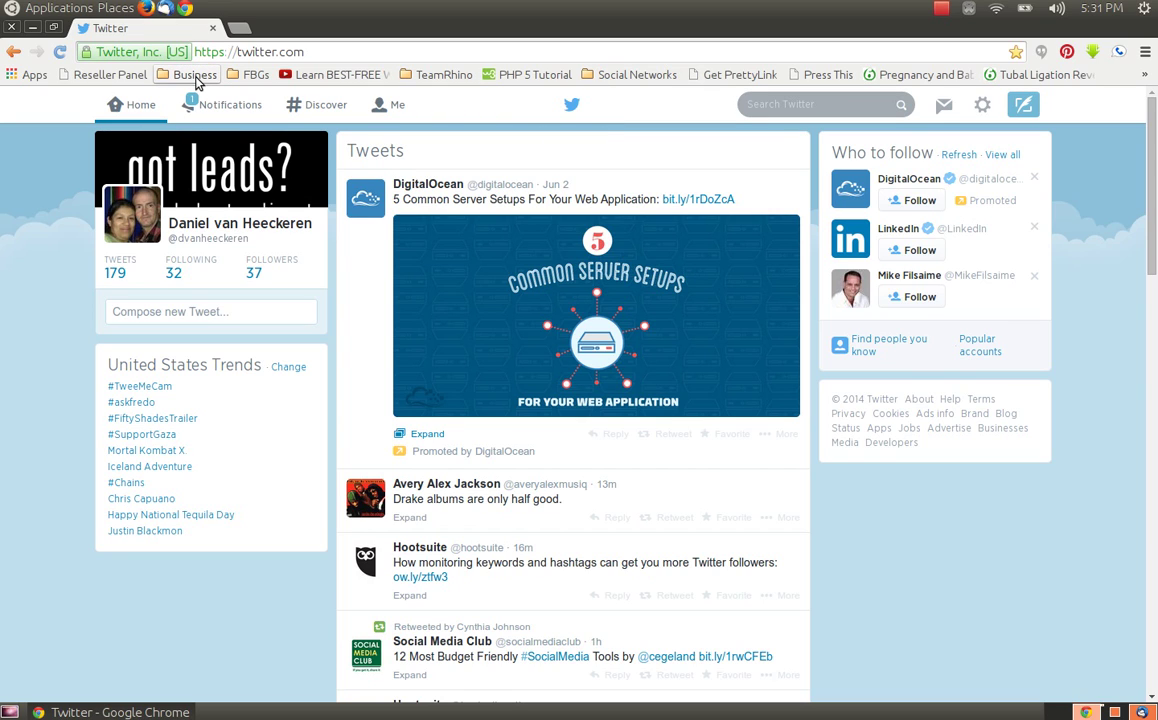